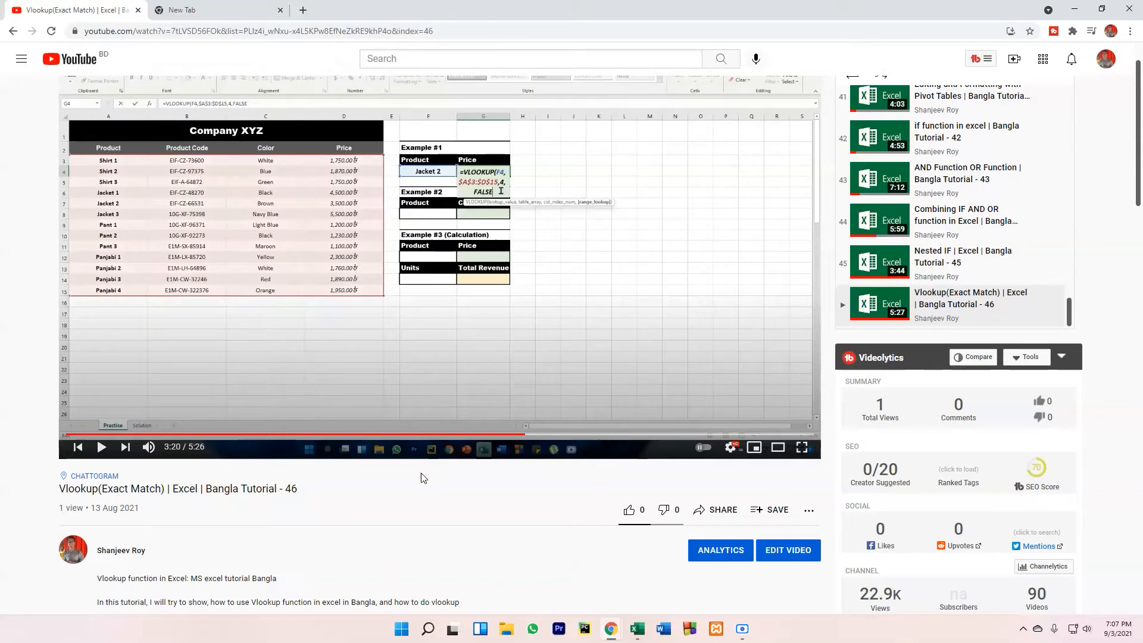
{"action": "scroll", "coordinate": [414, 485], "scroll_direction": "up", "scroll_amount": 1}
{"action": "scroll", "coordinate": [415, 497], "scroll_direction": "up", "scroll_amount": 1}
{"action": "scroll", "coordinate": [415, 268], "scroll_direction": "down", "scroll_amount": 3}
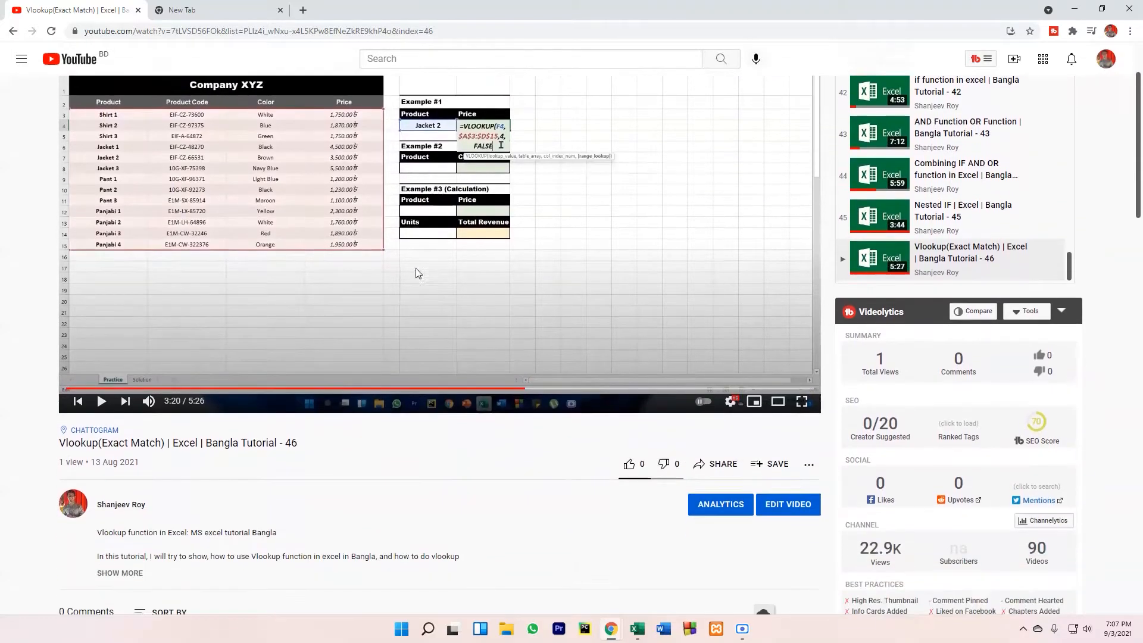
{"action": "scroll", "coordinate": [448, 190], "scroll_direction": "up", "scroll_amount": 2}
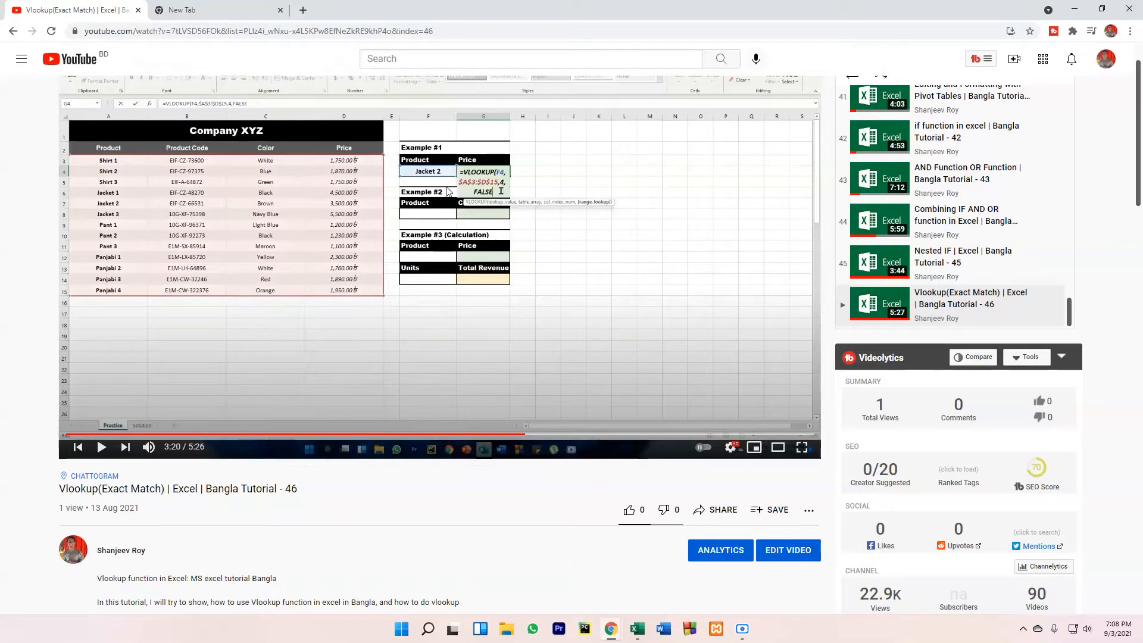
- Switch to the Excel workbook and compare the sales revenue of Sales Officers 1 and 2 with the brackets of the commission scale
{"action": "left_click", "coordinate": [637, 629]}
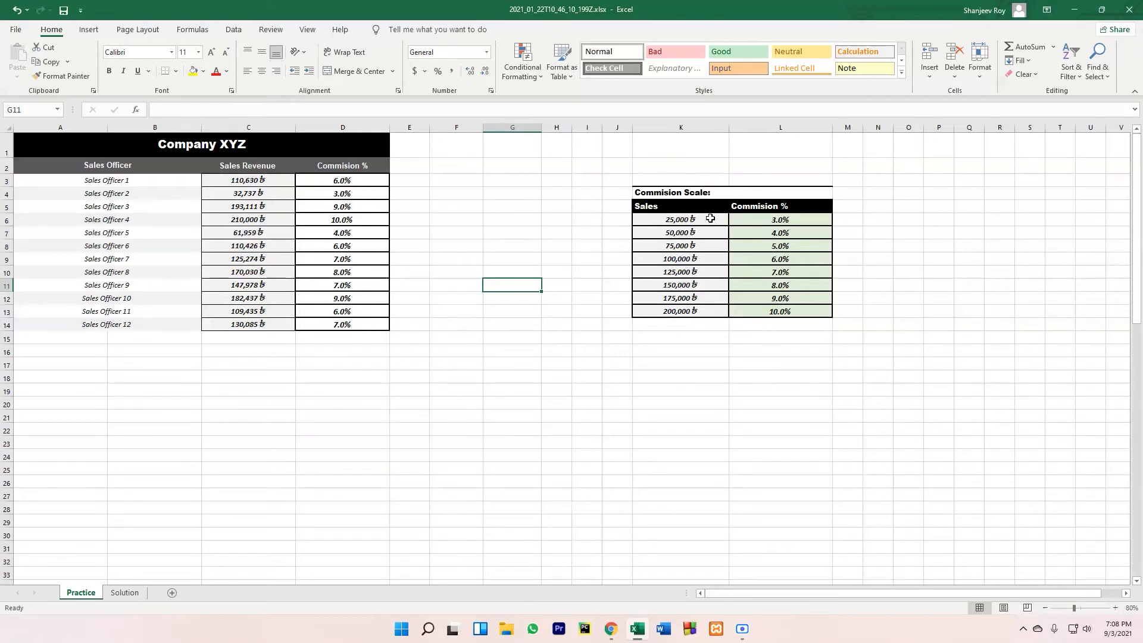
{"action": "left_click", "coordinate": [270, 181]}
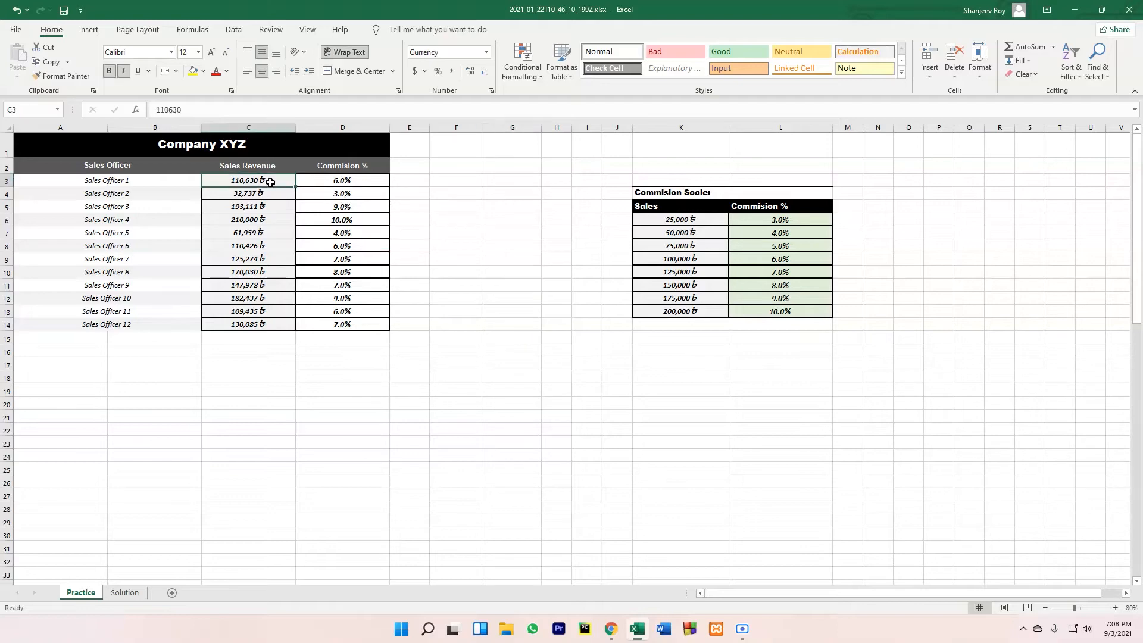
{"action": "left_click", "coordinate": [689, 259]}
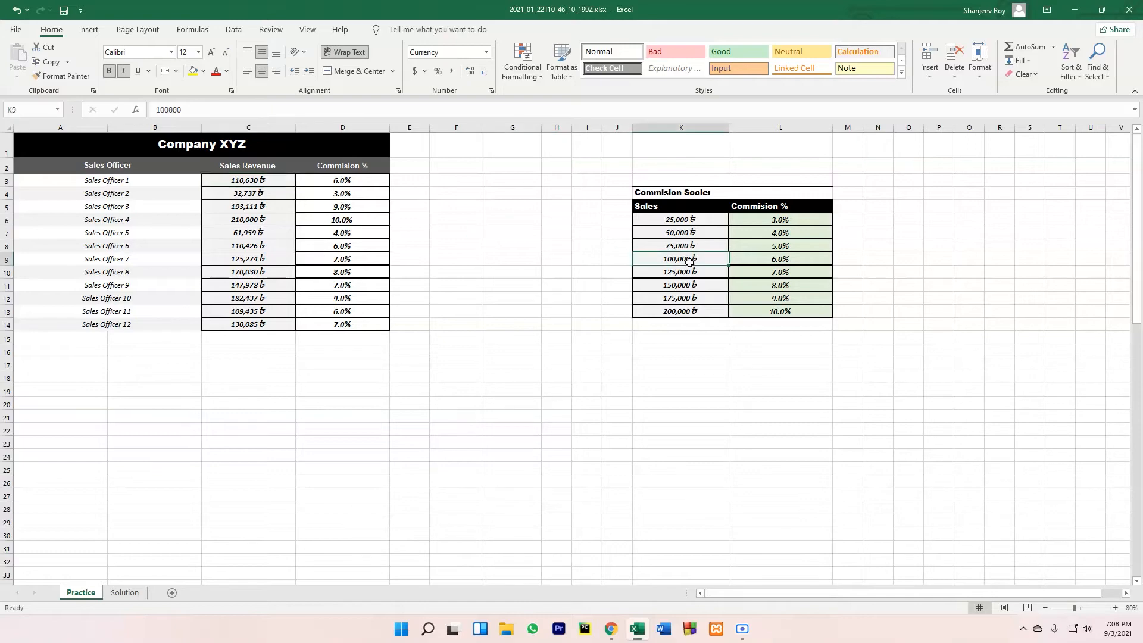
{"action": "left_click", "coordinate": [684, 269]}
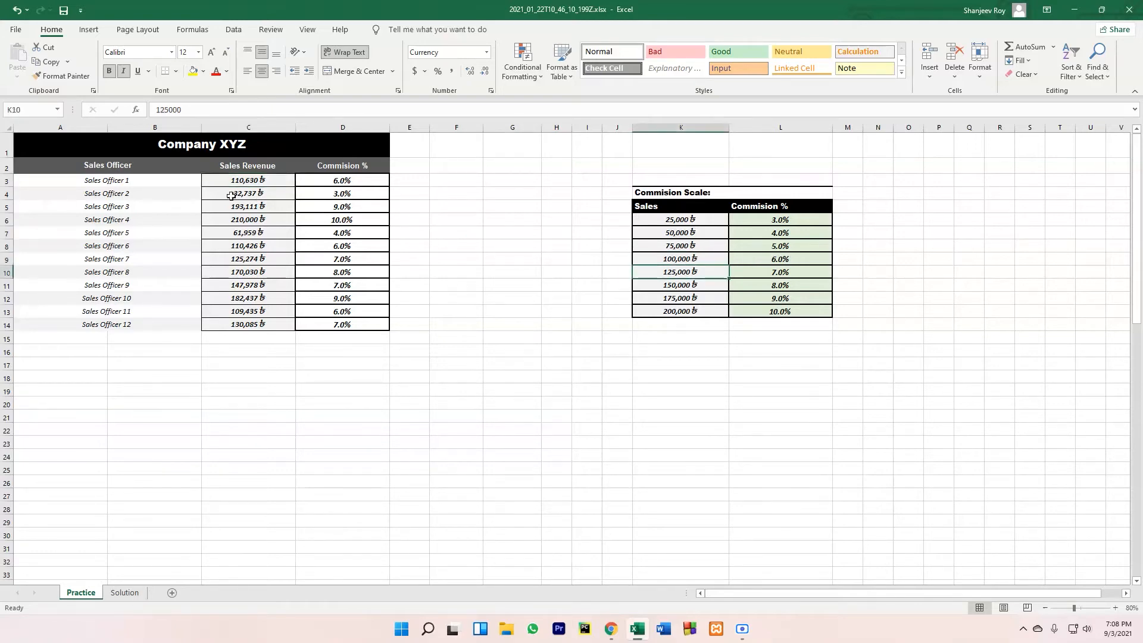
{"action": "left_click", "coordinate": [256, 197]}
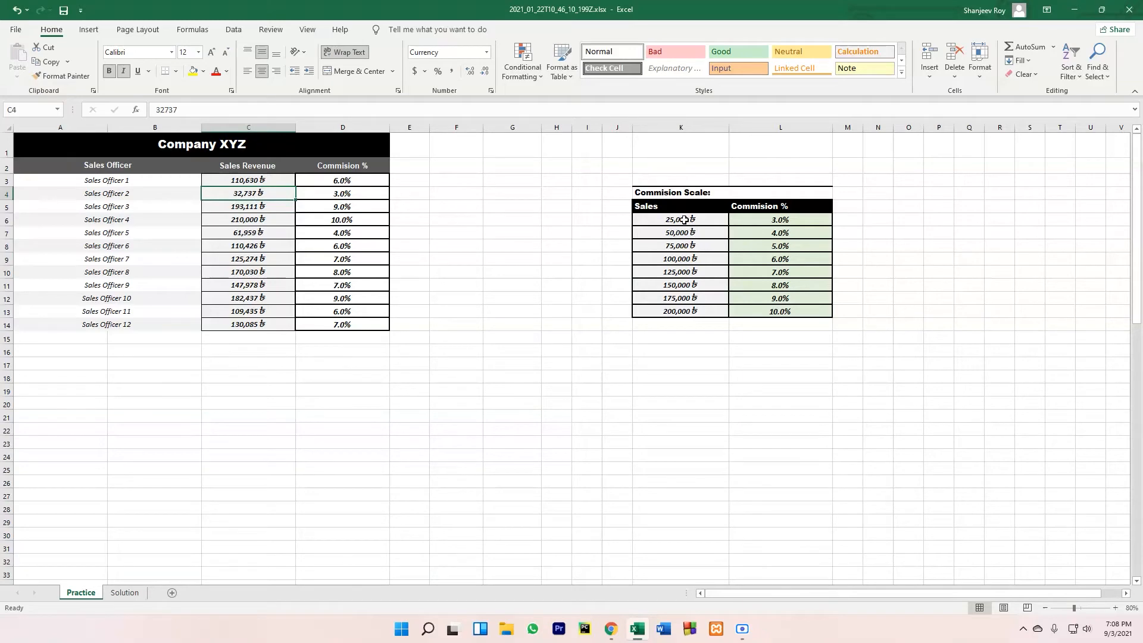
{"action": "left_click", "coordinate": [686, 221]}
{"action": "left_click", "coordinate": [796, 221]}
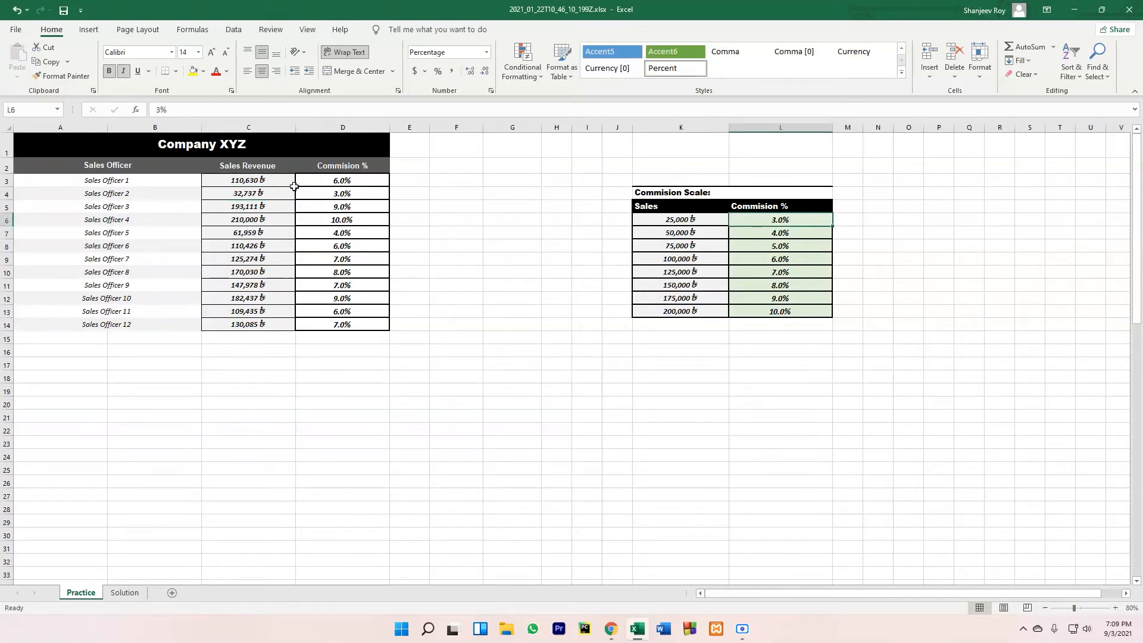
{"action": "left_click", "coordinate": [260, 195]}
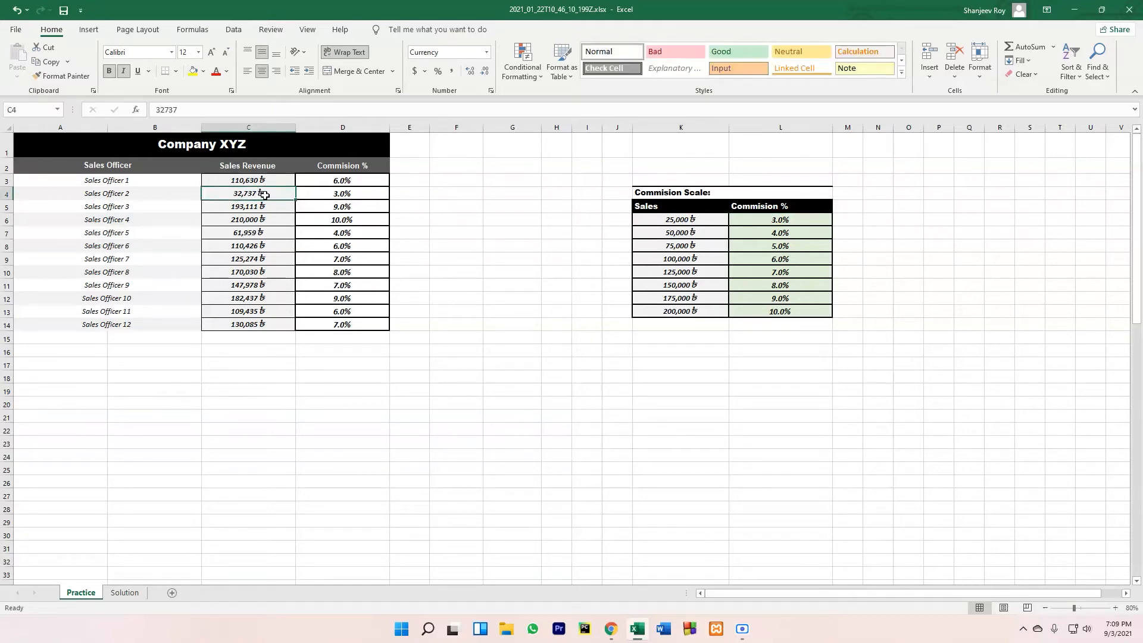
{"action": "left_click", "coordinate": [350, 198]}
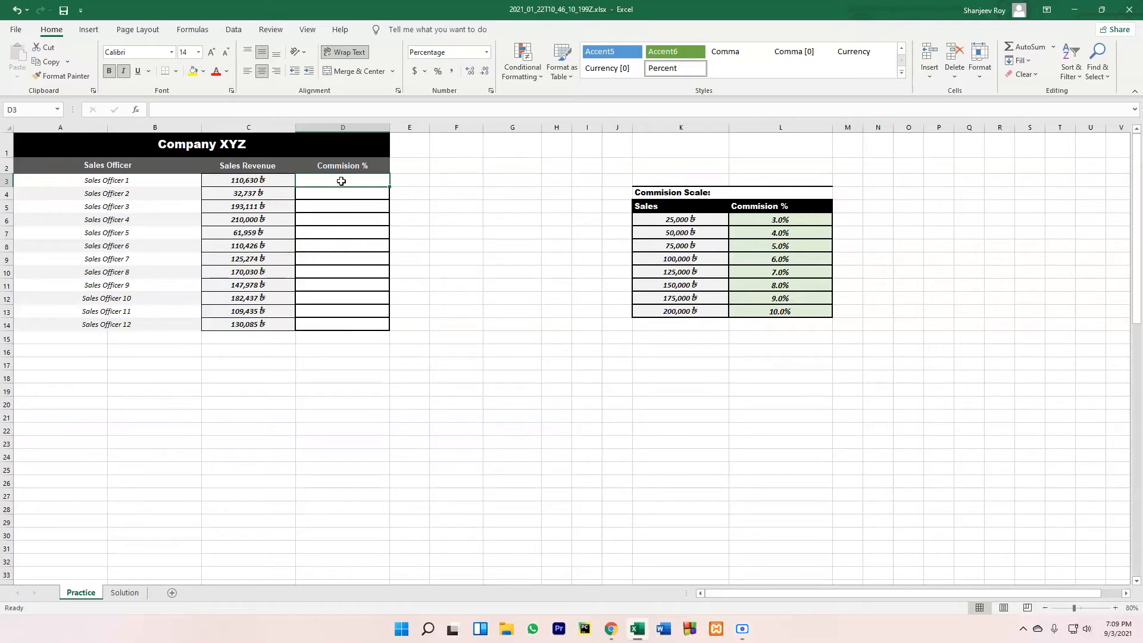
- Start a VLOOKUP formula in D3 with C3 as the lookup value and the absolute range $K$6:$L$13 as the table array
{"action": "type", "text": "="}
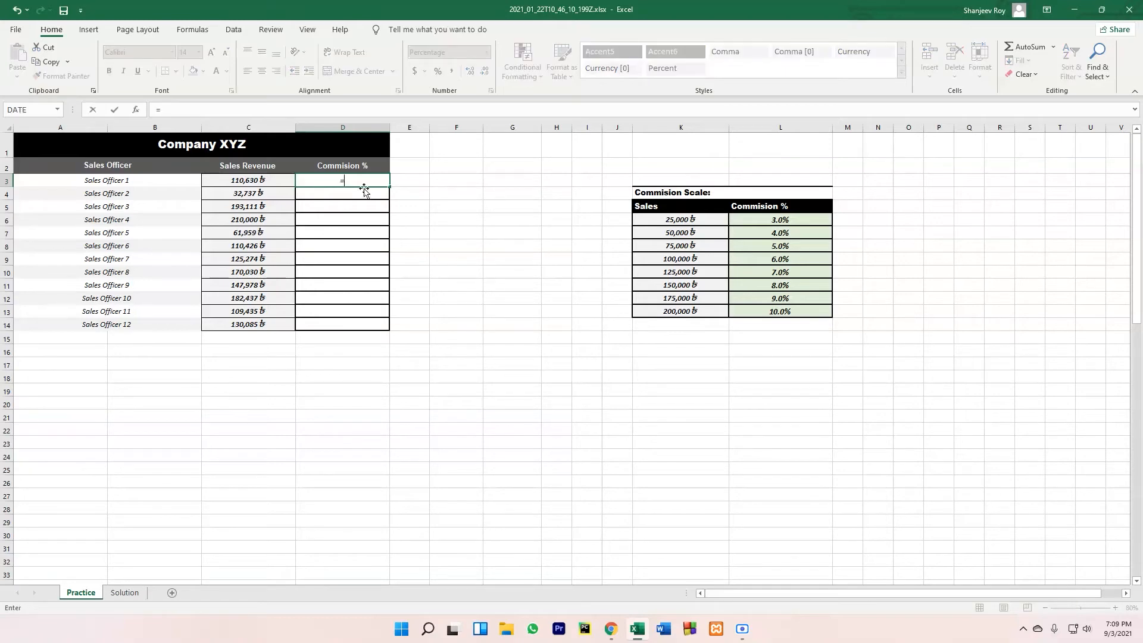
{"action": "type", "text": "vl"}
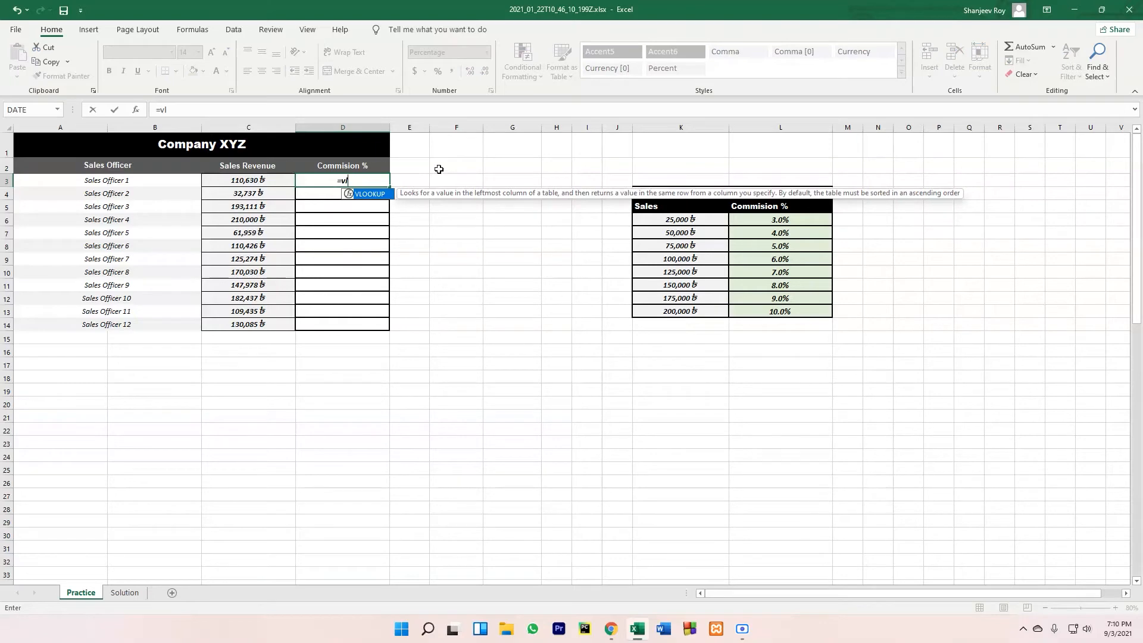
{"action": "key", "text": "Tab"}
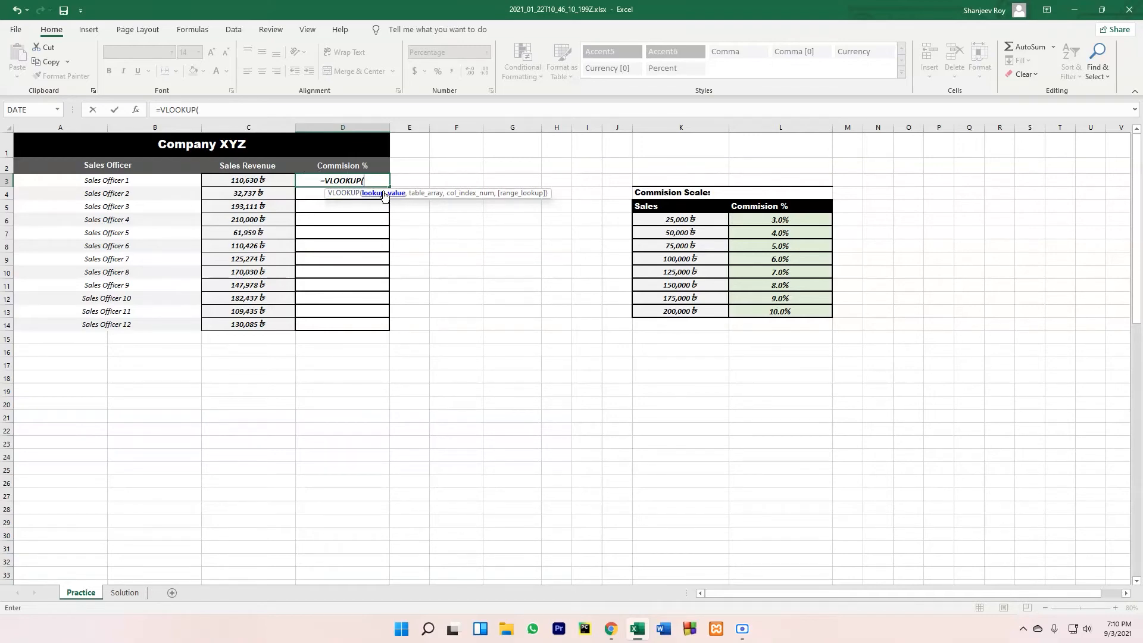
{"action": "left_click", "coordinate": [260, 180]}
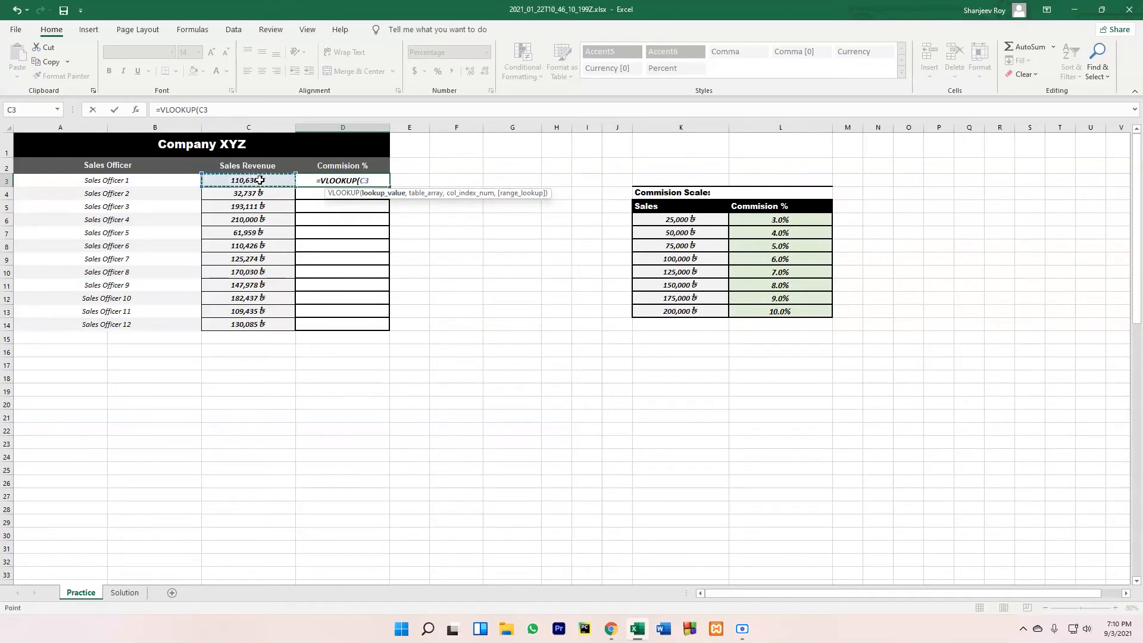
{"action": "type", "text": ","}
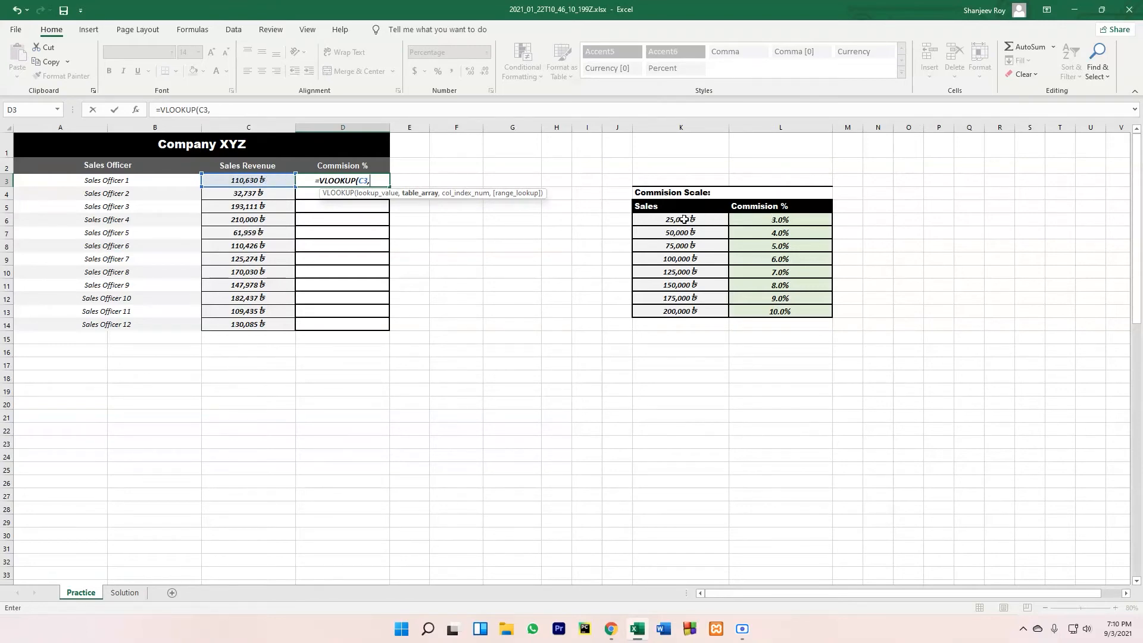
{"action": "left_click_drag", "start_coordinate": [674, 220], "coordinate": [775, 313]}
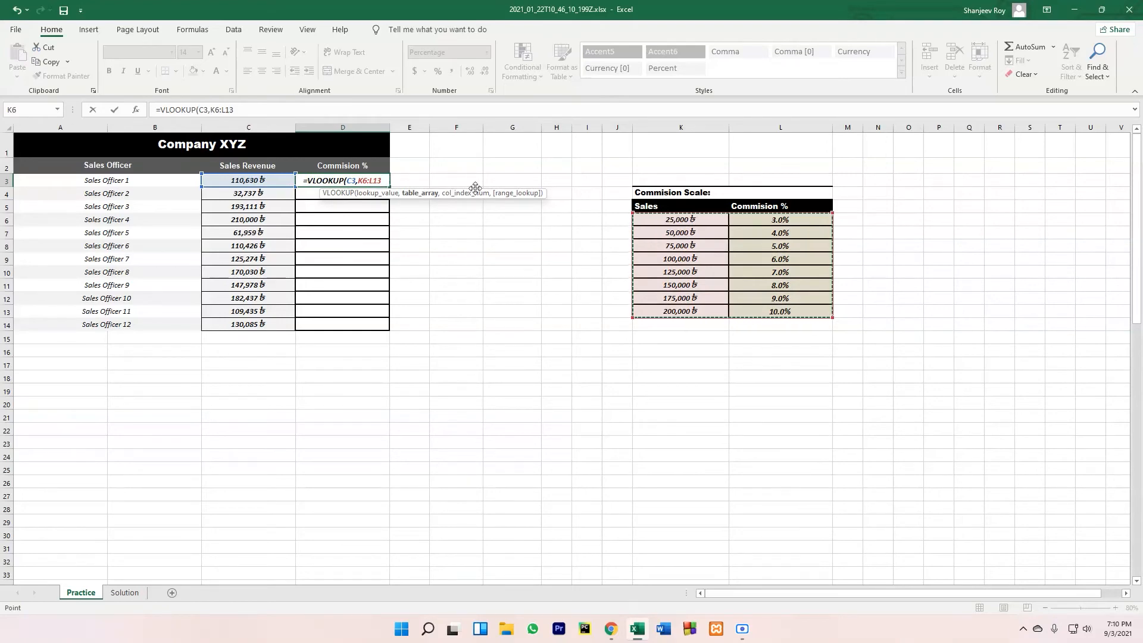
{"action": "key", "text": "F4"}
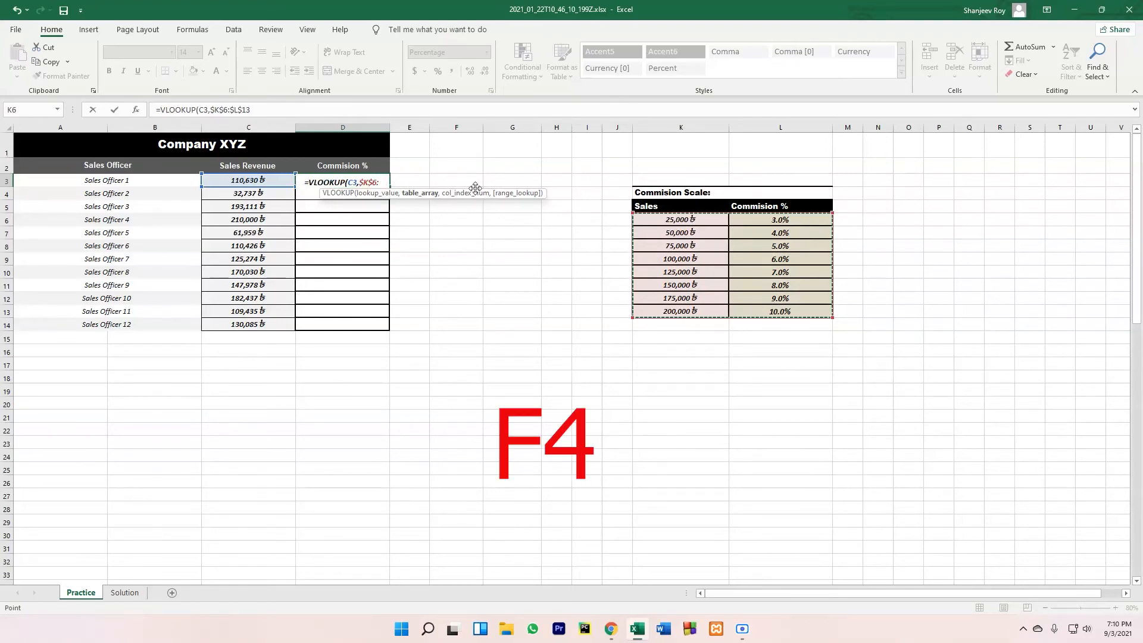
{"action": "left_click", "coordinate": [382, 184]}
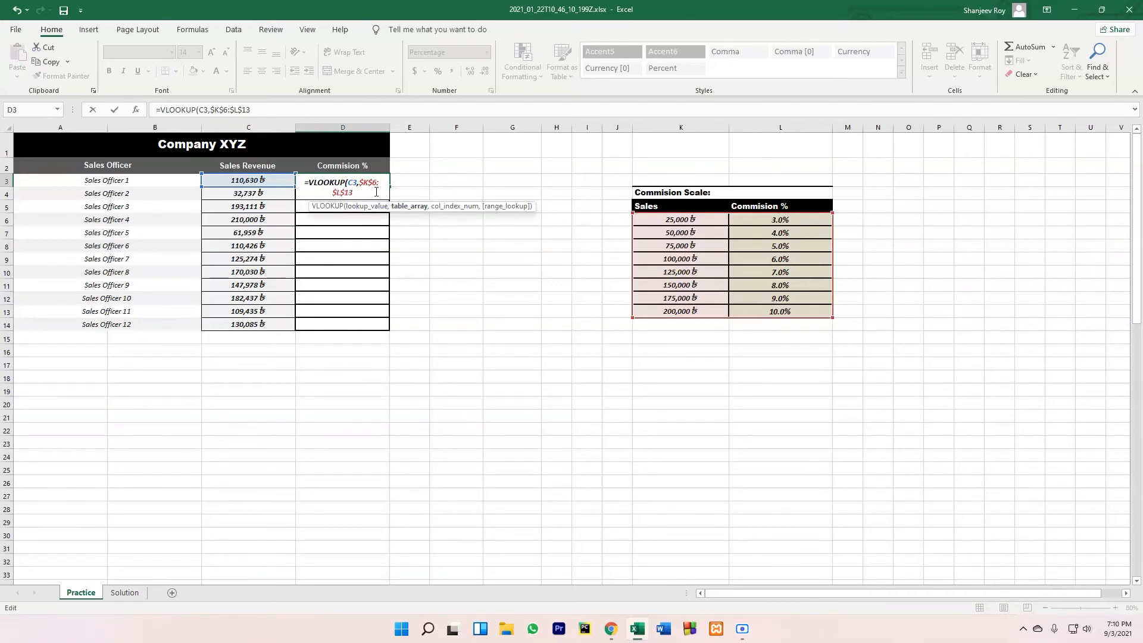
- Complete the VLOOKUP in D3 with column index 2 and TRUE for an approximate match
{"action": "type", "text": ",2"}
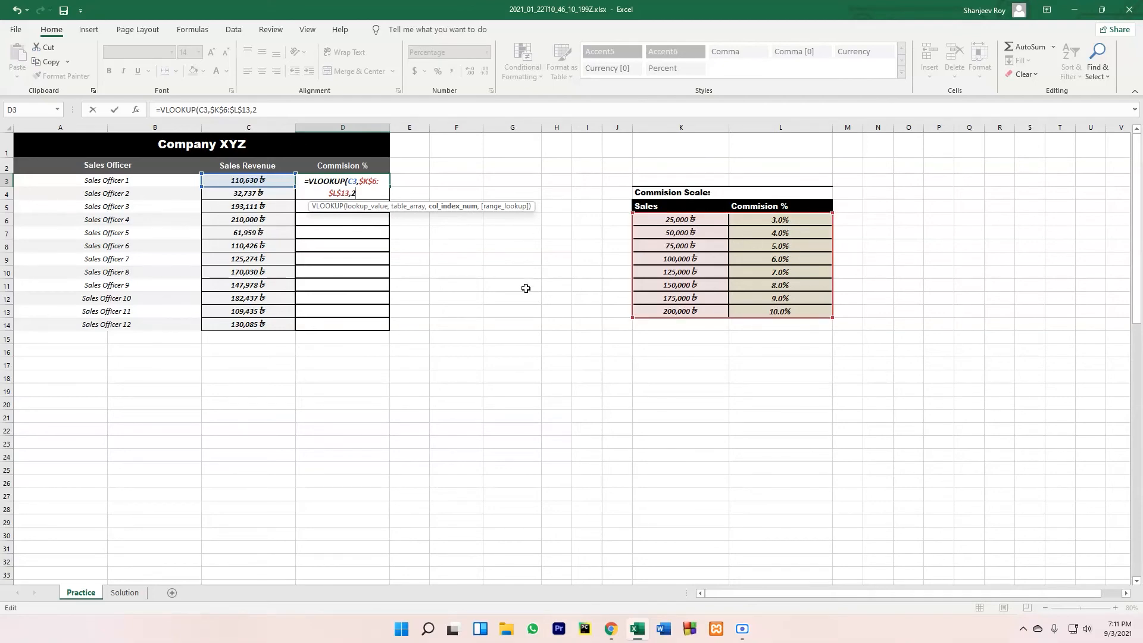
{"action": "type", "text": ","}
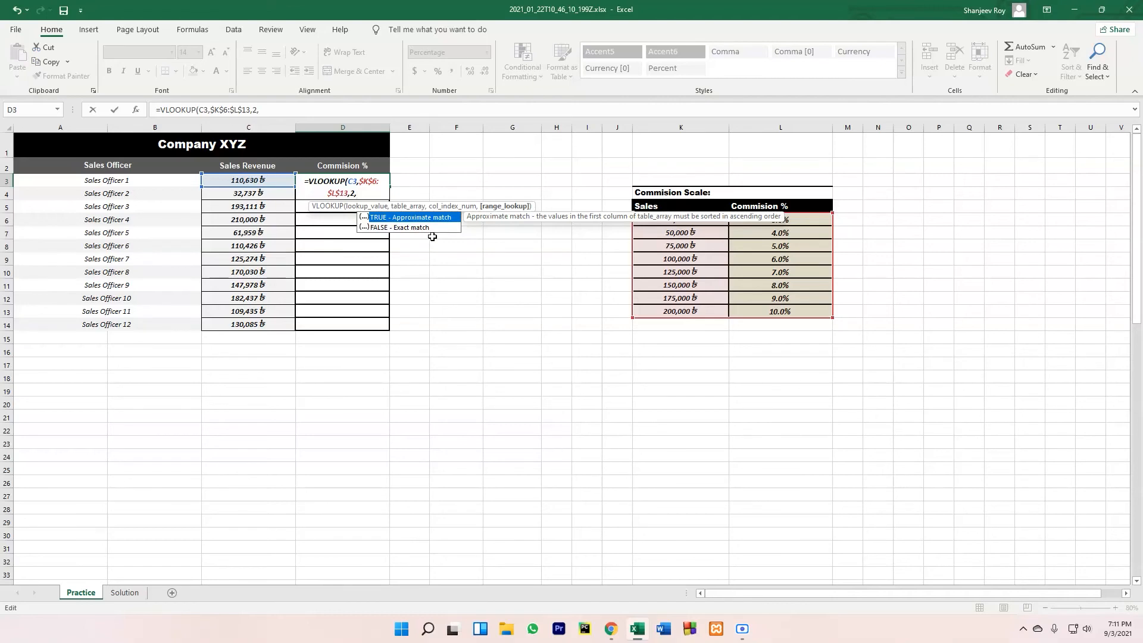
{"action": "double_click", "coordinate": [403, 218]}
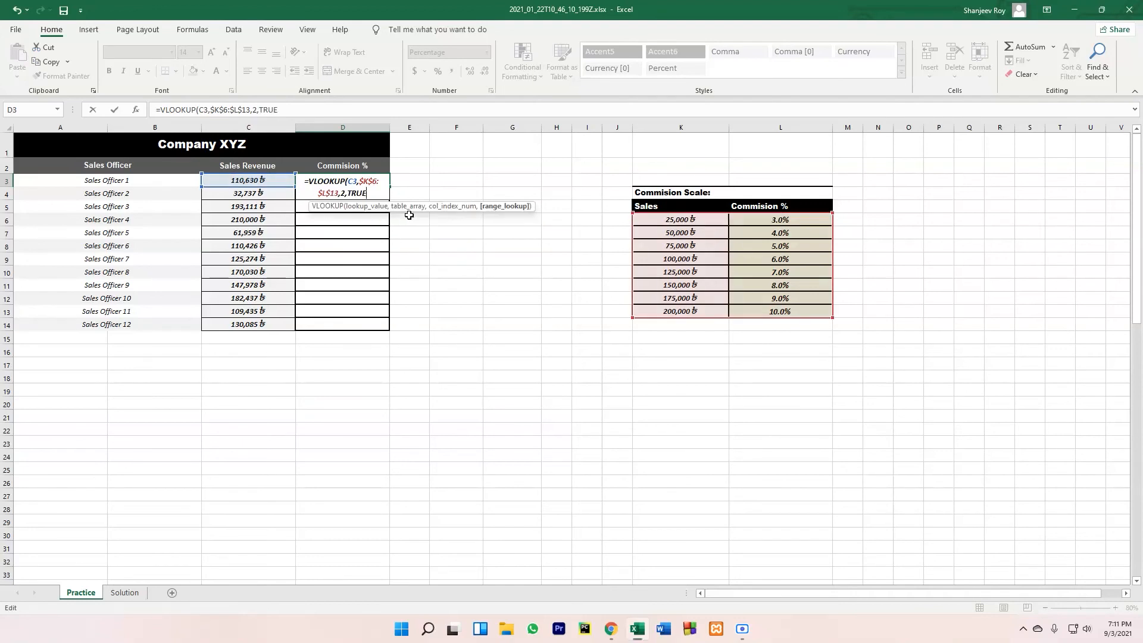
{"action": "type", "text": ")"}
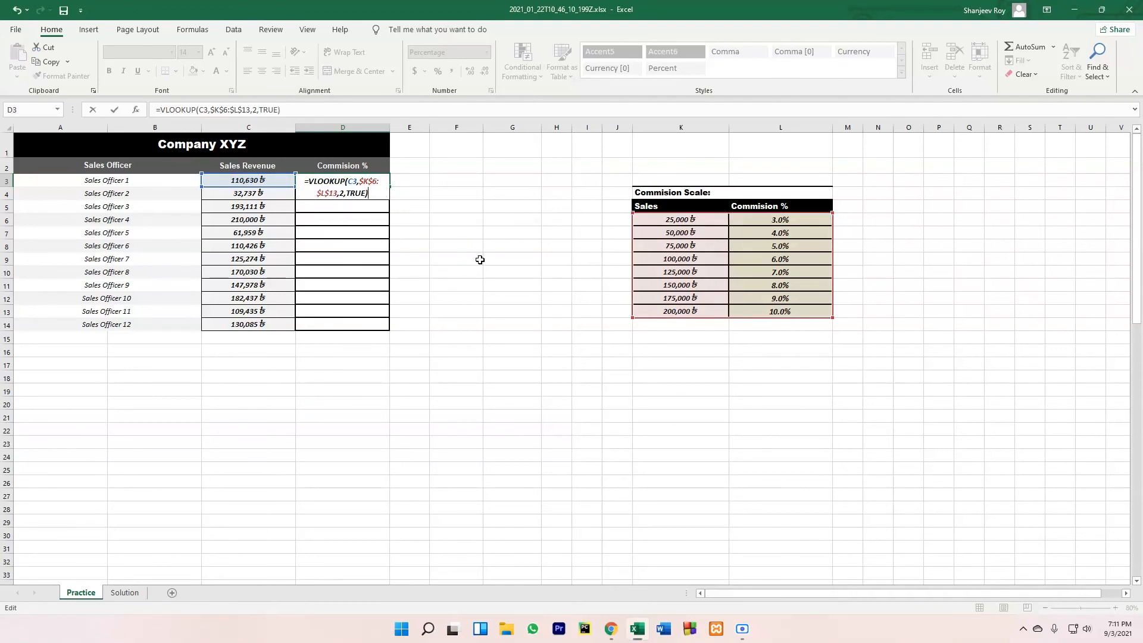
{"action": "key", "text": "Return"}
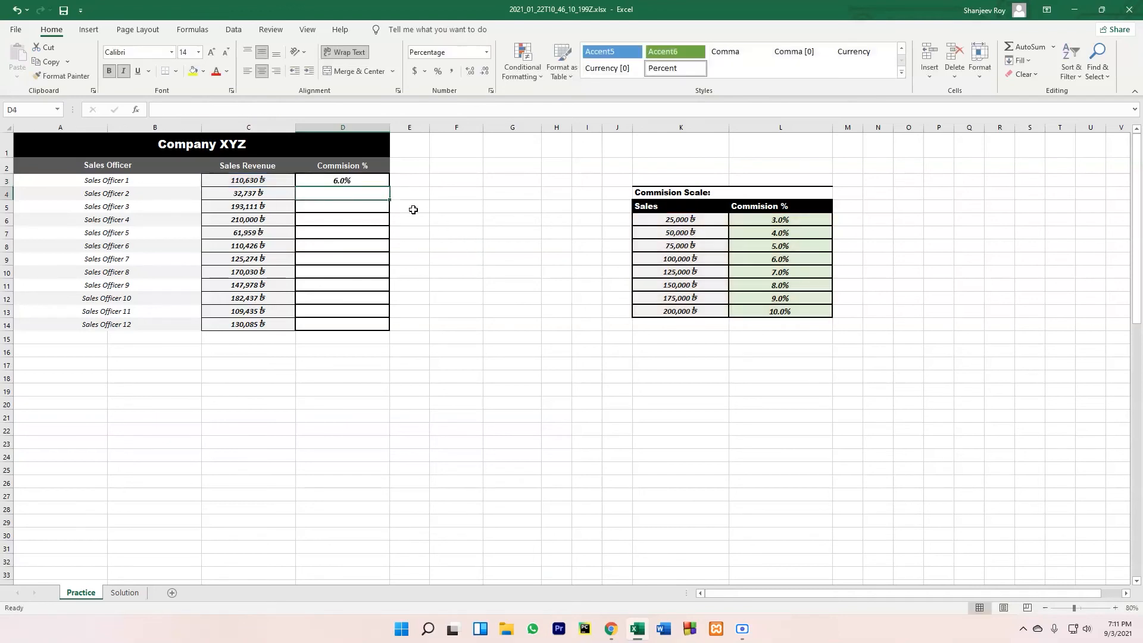
- Fill the VLOOKUP formula from D3 down the Commision % column to Sales Officer 12 in D14
{"action": "left_click", "coordinate": [348, 182]}
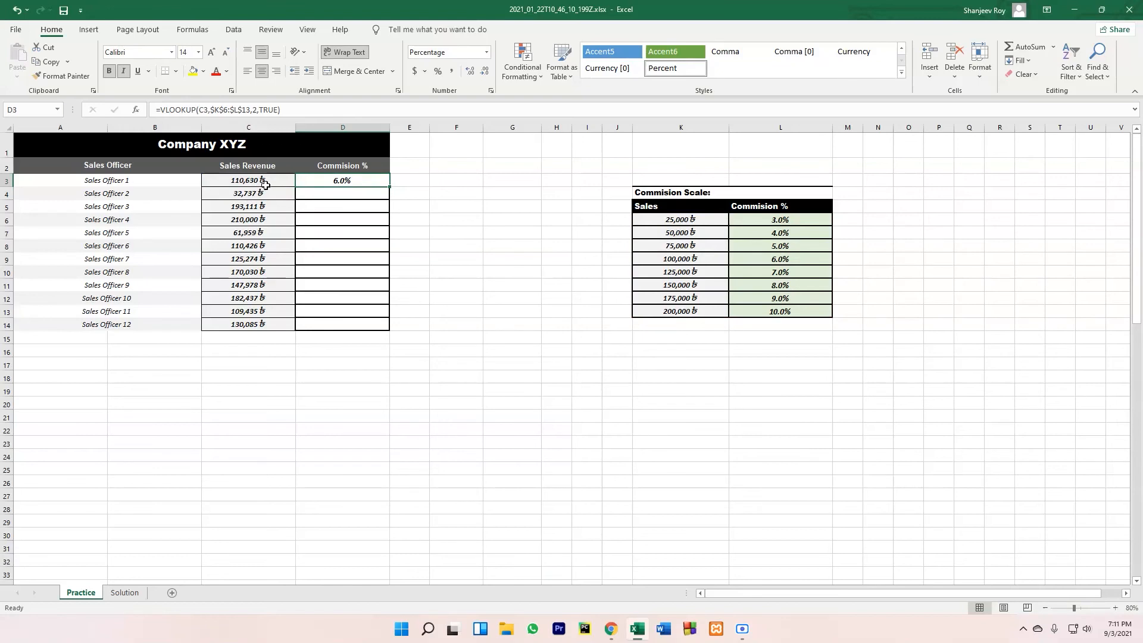
{"action": "double_click", "coordinate": [389, 187]}
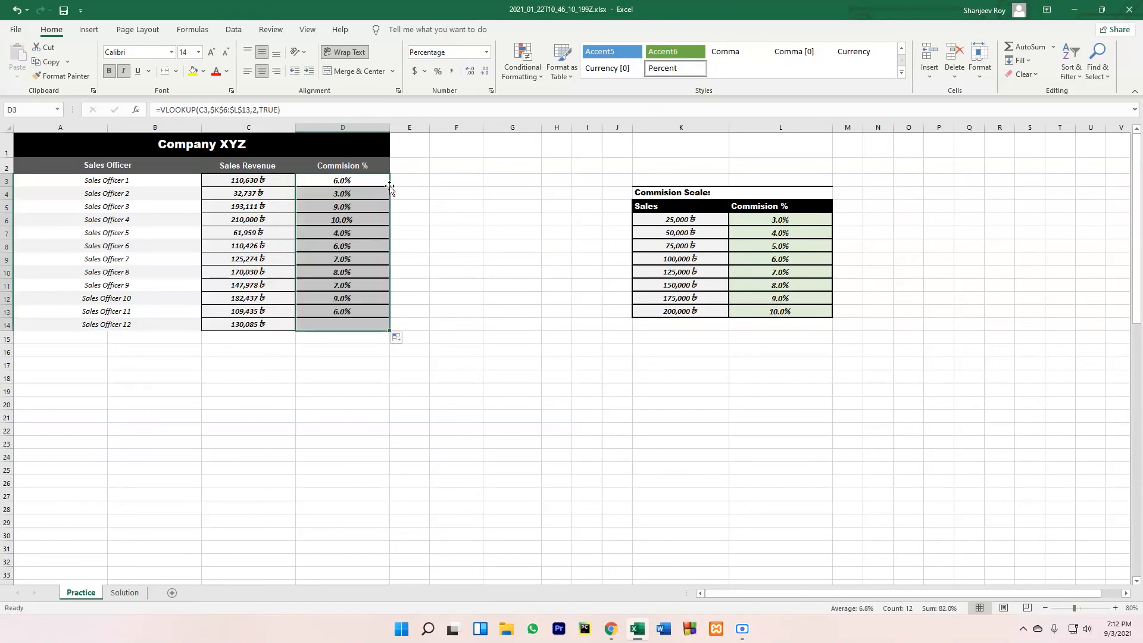
- Check the commission percentages of Sales Officers 11 and 12 against the matching brackets of the commission scale
{"action": "left_click", "coordinate": [355, 310]}
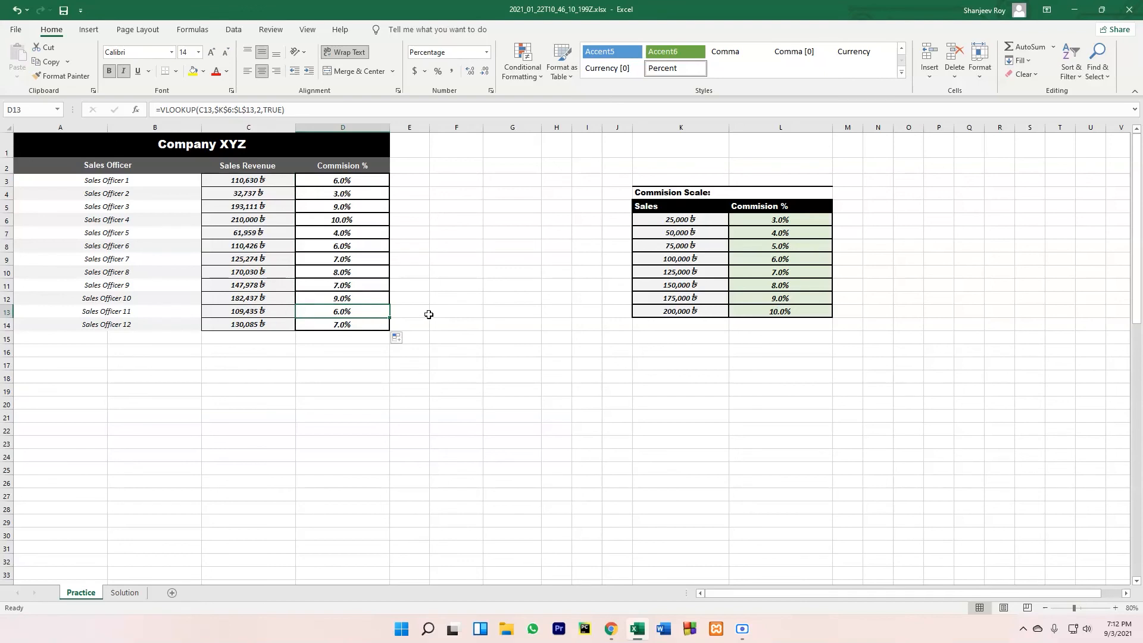
{"action": "left_click", "coordinate": [673, 265]}
{"action": "left_click", "coordinate": [688, 272]}
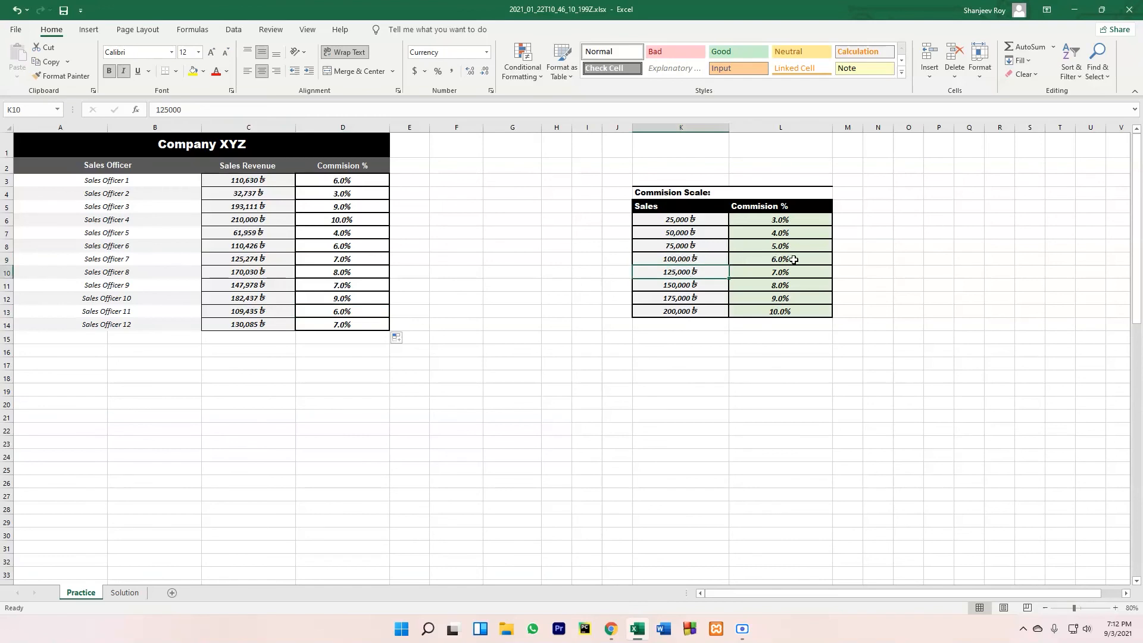
{"action": "left_click", "coordinate": [350, 314]}
{"action": "left_click", "coordinate": [359, 326]}
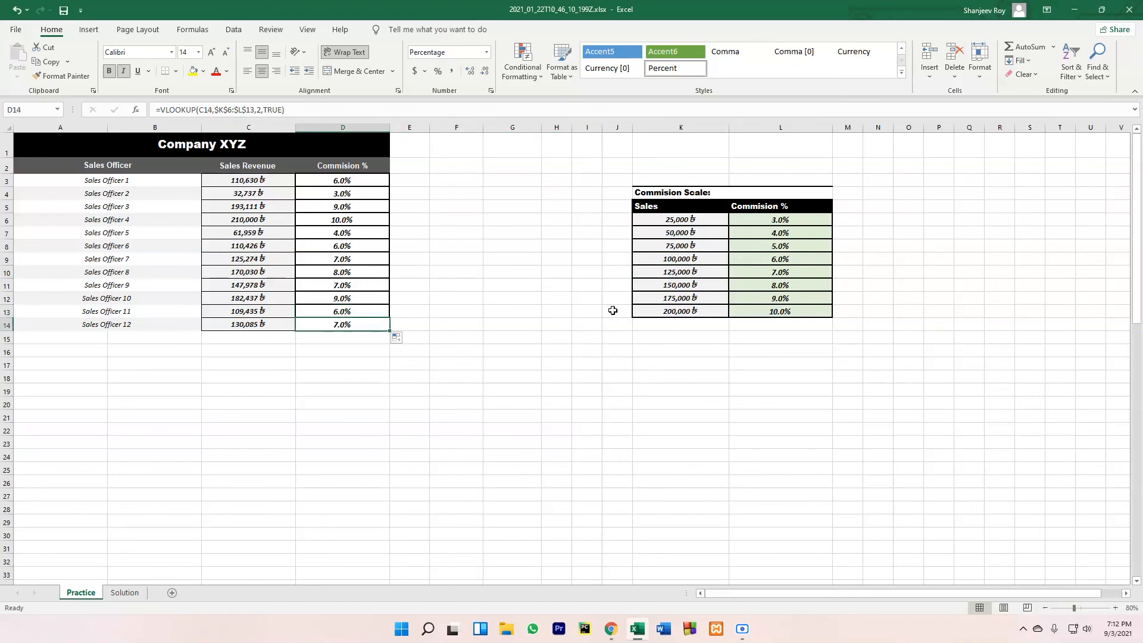
{"action": "left_click", "coordinate": [692, 272]}
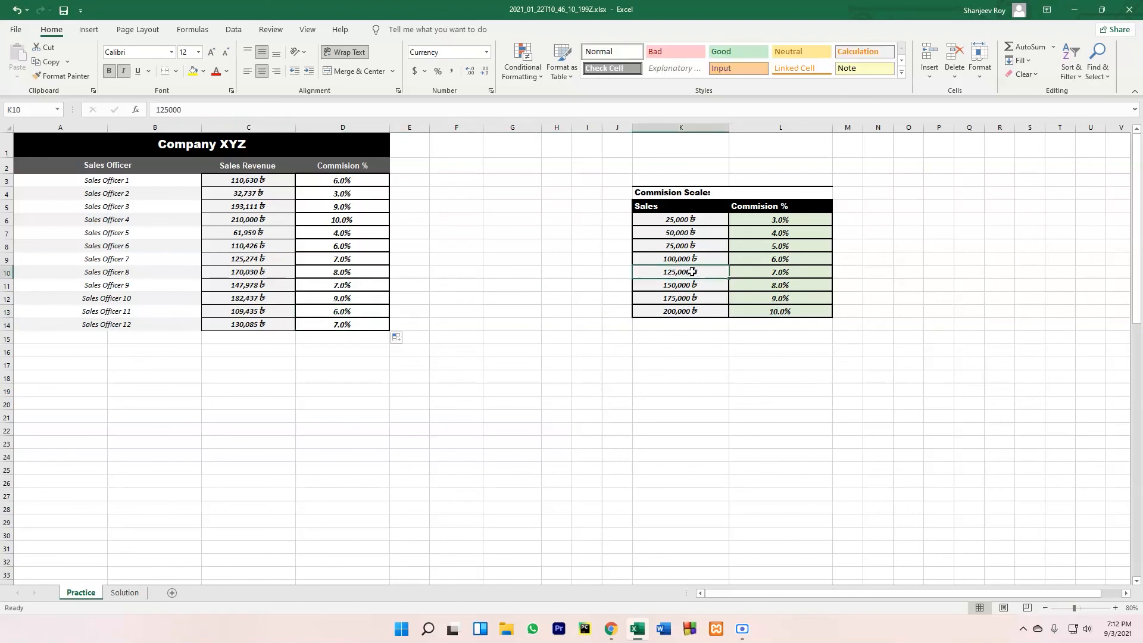
{"action": "left_click", "coordinate": [778, 274]}
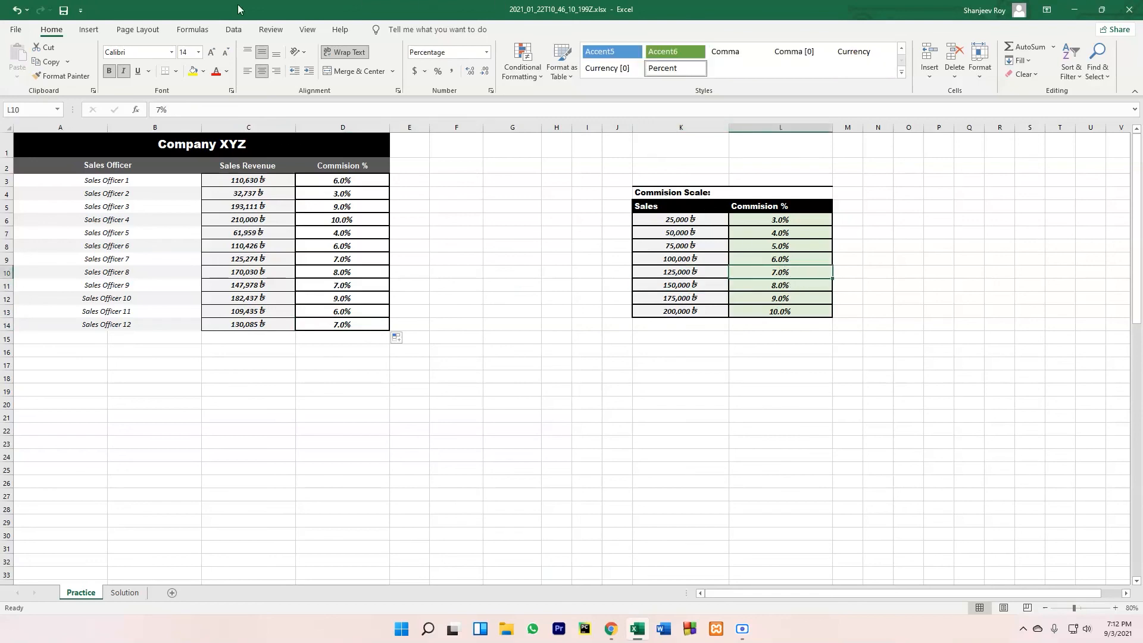